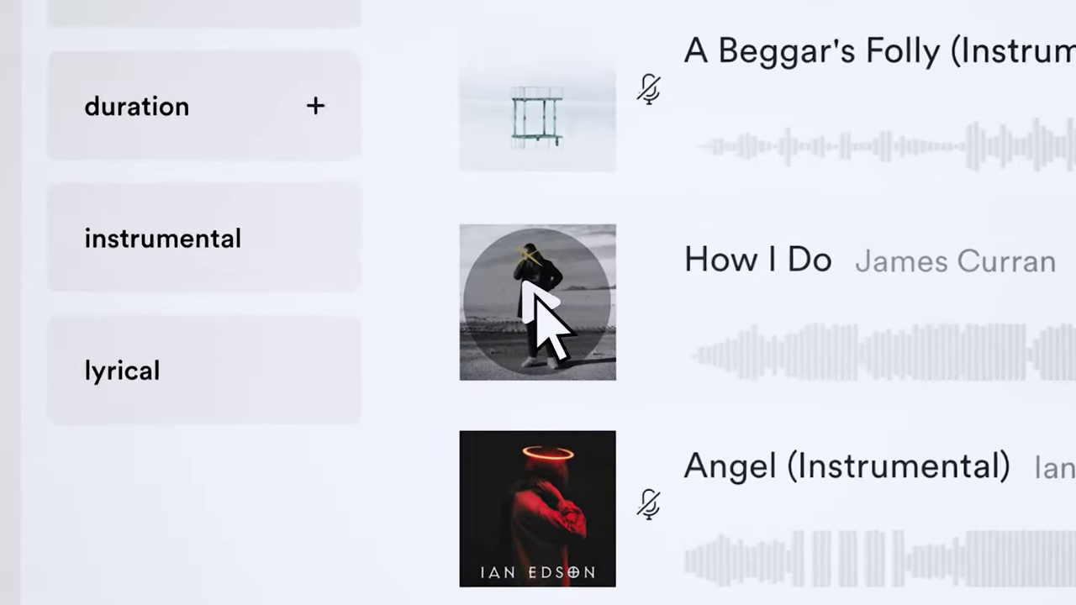
Preview the track How I Do in Audiio and filter the music catalogue to bold moods.
left_click(537, 296)
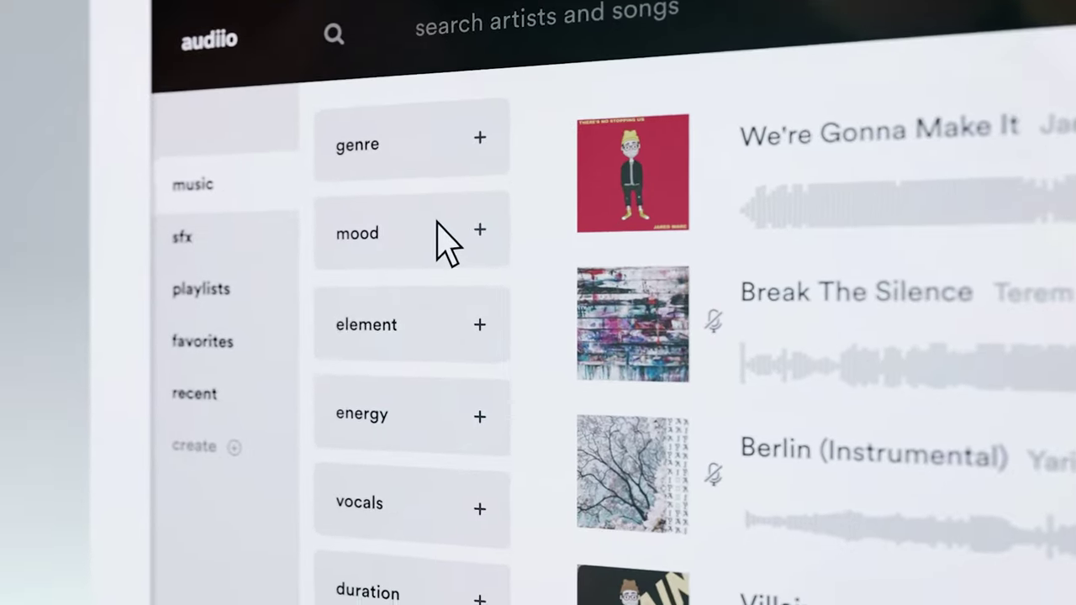
left_click(437, 223)
left_click(583, 296)
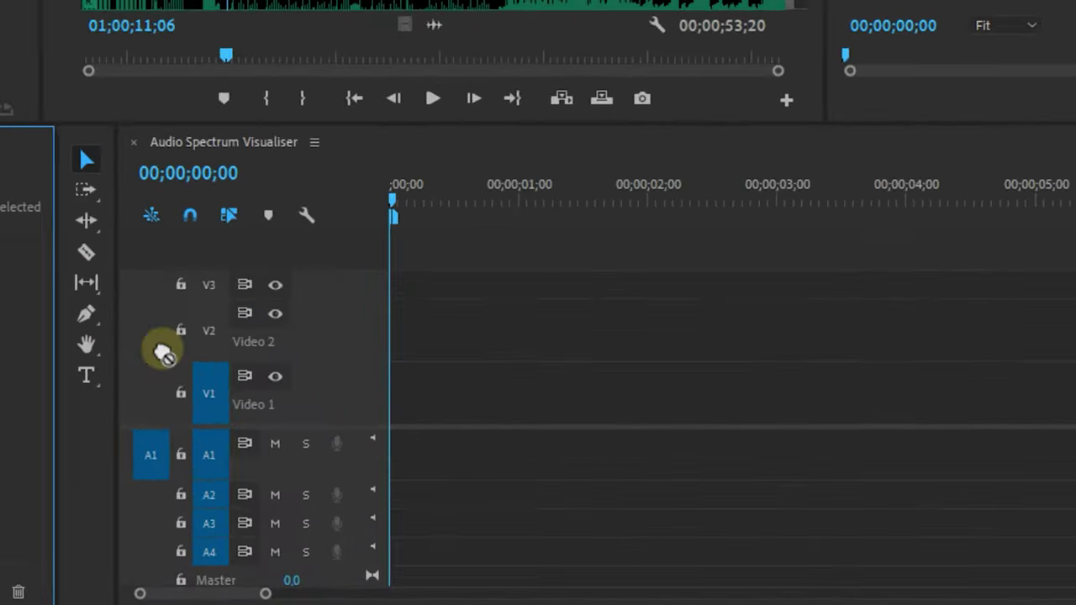
Put the music on A1 with a 10-band Graphic Equalizer, then close the Program Monitor.
left_click_drag(329, 395, 354, 422)
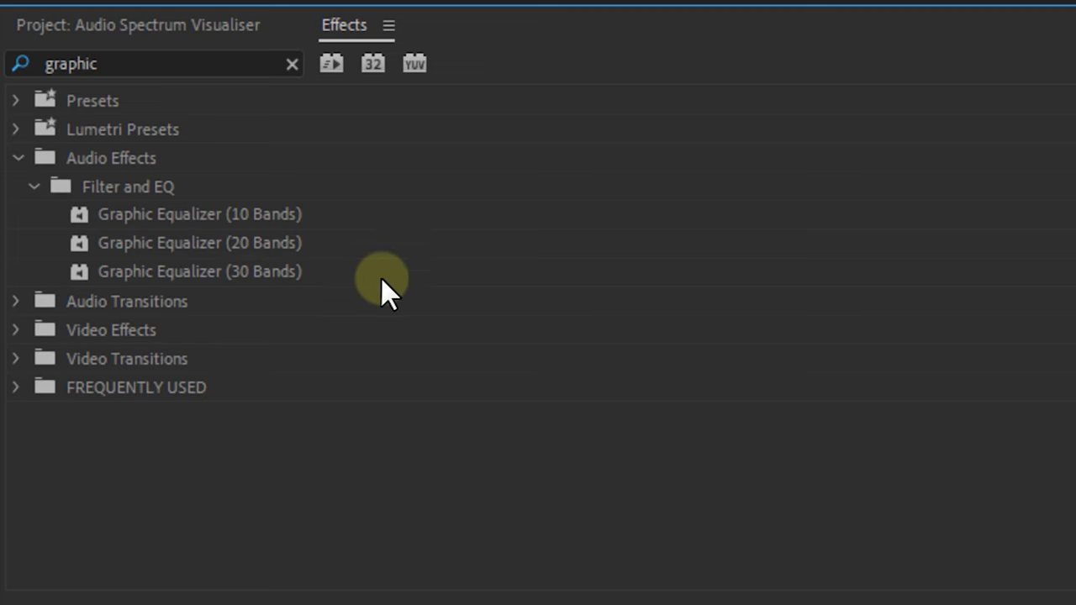
left_click_drag(257, 221, 565, 415)
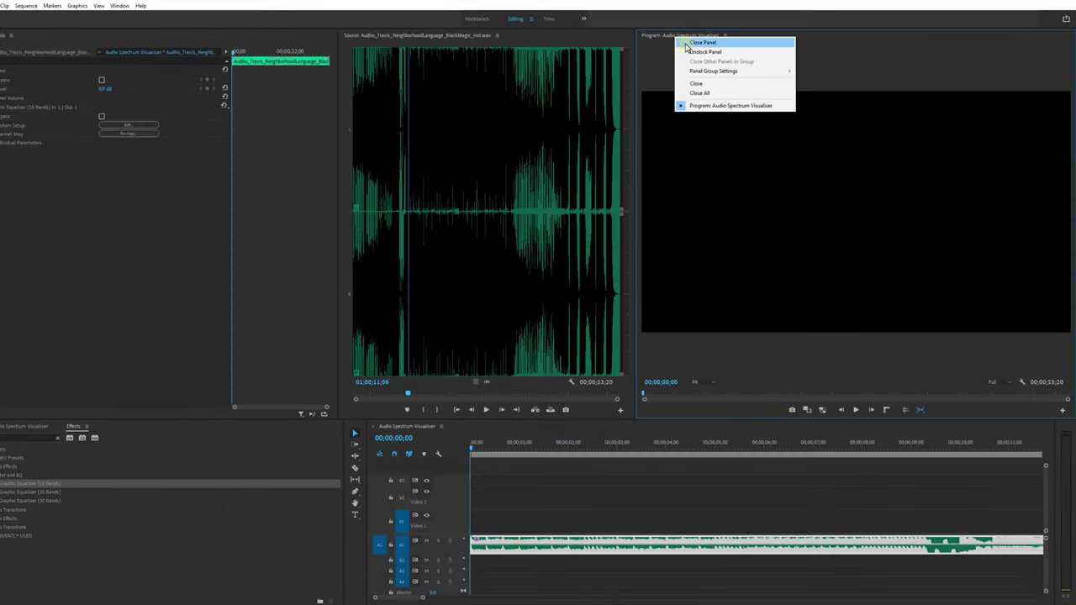
left_click(701, 43)
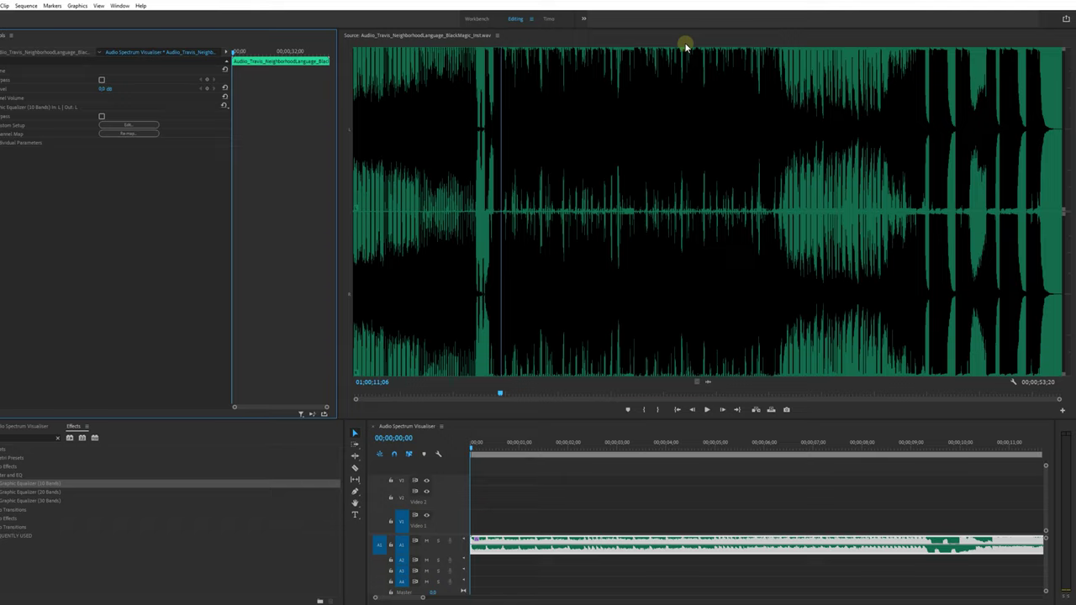
Close the Source Monitor and resize the panels so Audio Meters becomes a large full-height column.
right_click(477, 36)
left_click(500, 38)
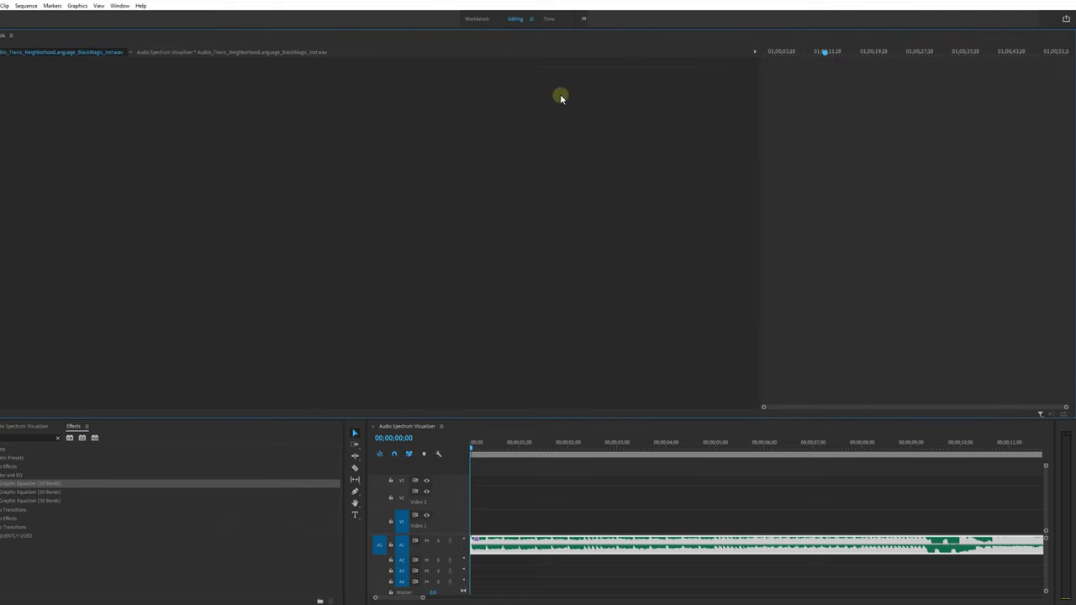
left_click_drag(1059, 433, 575, 359)
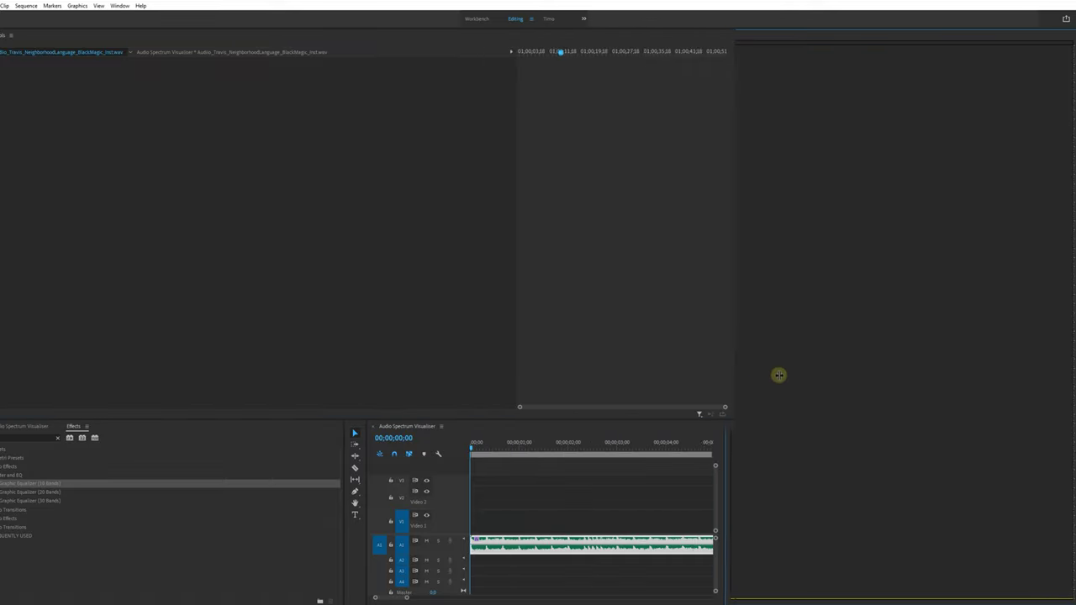
left_click_drag(778, 375, 158, 353)
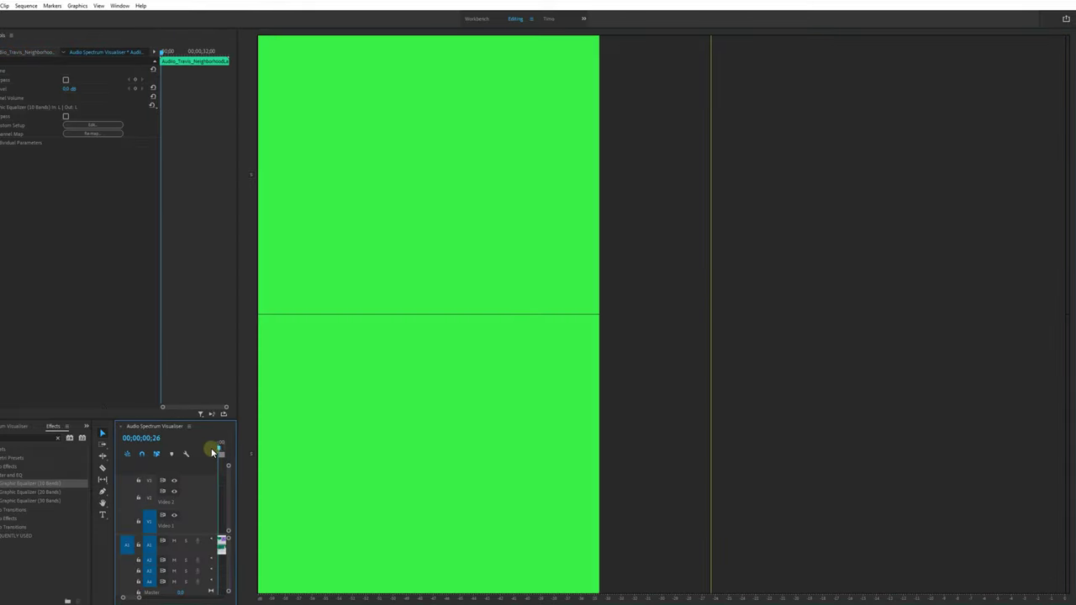
left_click_drag(236, 400, 650, 420)
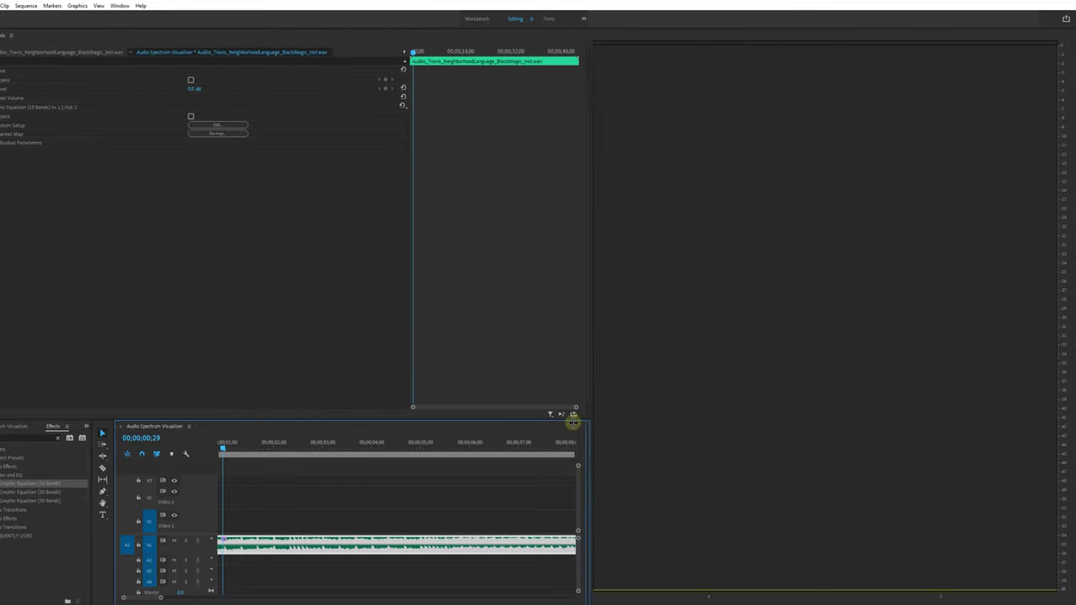
left_click_drag(516, 421, 453, 430)
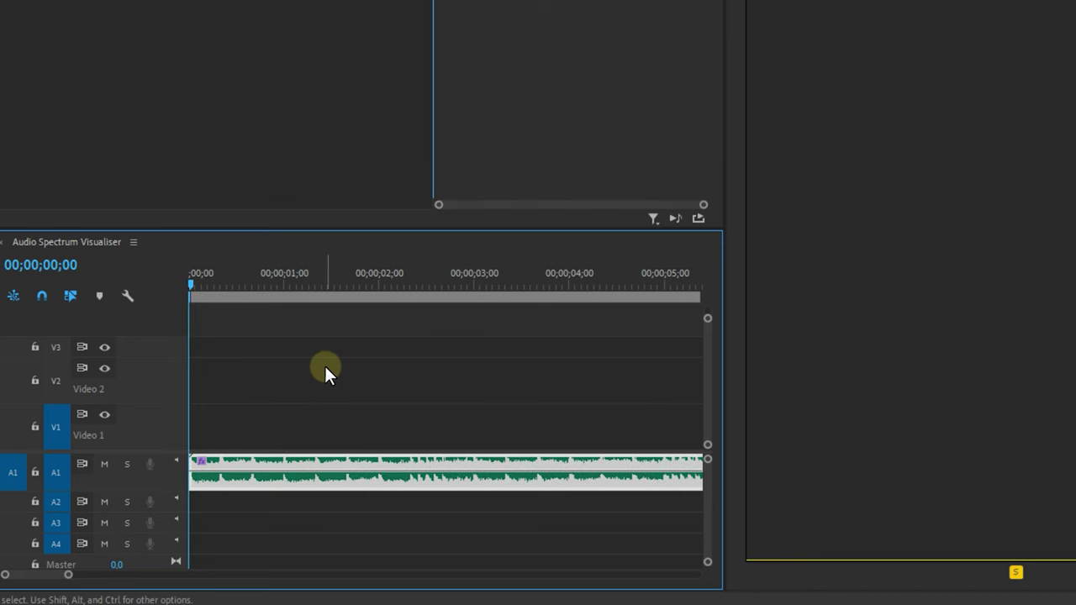
Play the sequence from the start while watching the Audio Meters.
key("space")
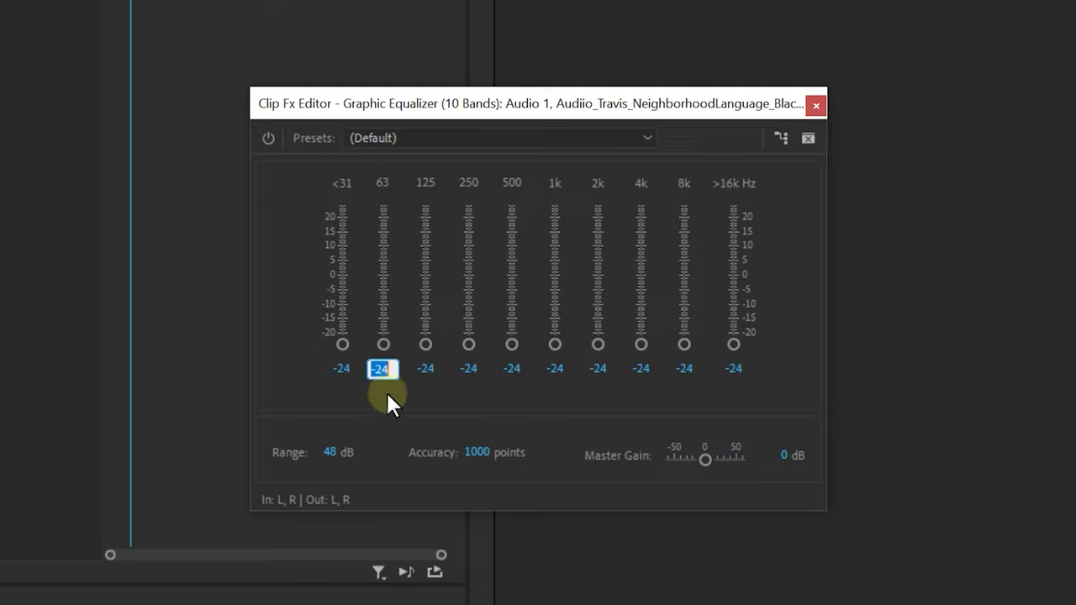
Set the equalizer's 63 Hz band to 0 dB, leaving others at -24, and close the editor.
type("0")
key("Return")
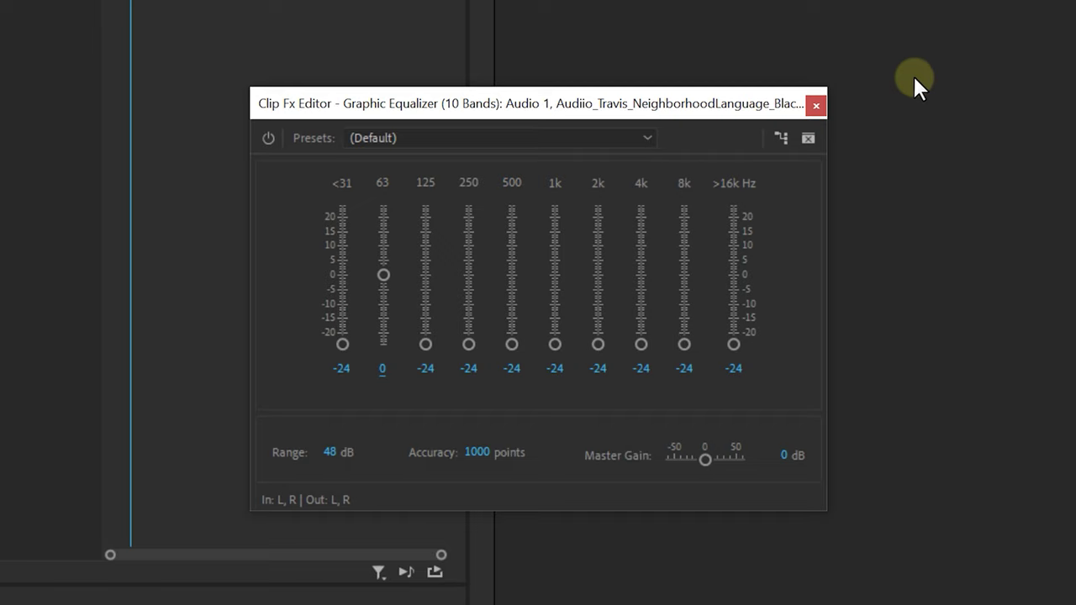
left_click(816, 105)
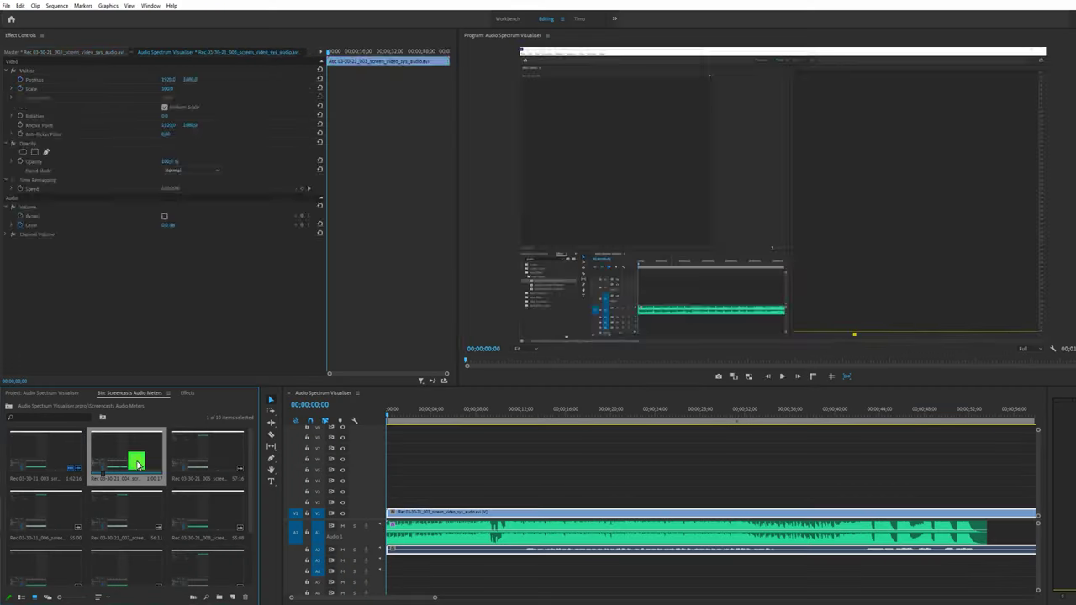
Stack recordings 003–012 on tracks V1–V10, enlarge the timeline, and select all clips with the music.
left_click_drag(207, 454, 504, 491)
left_click(85, 508)
left_click_drag(85, 508, 404, 479)
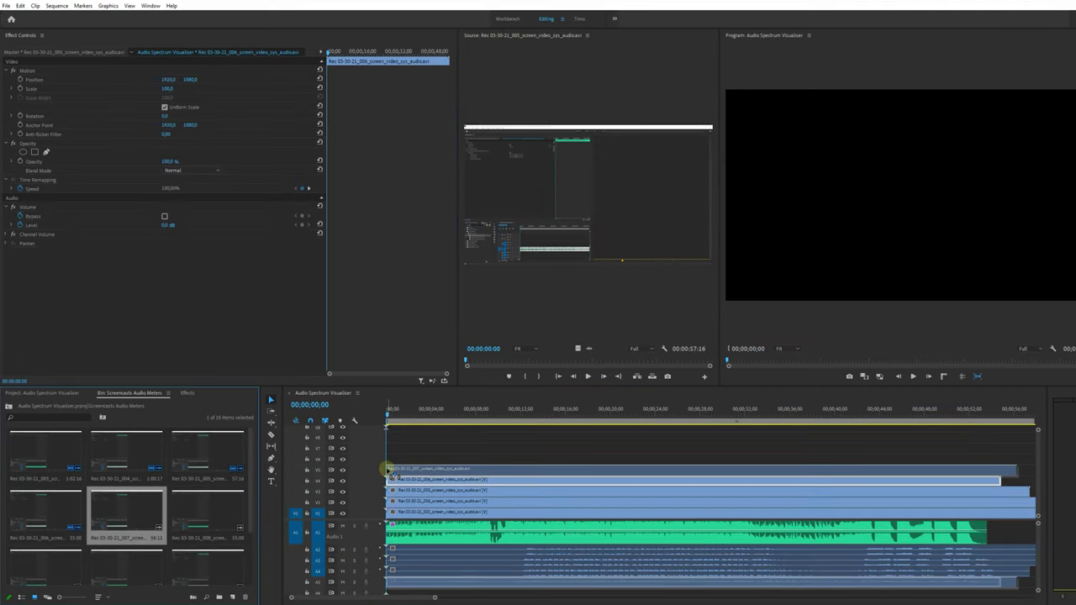
left_click_drag(126, 507, 403, 468)
left_click_drag(207, 507, 407, 454)
left_click_drag(394, 372, 394, 281)
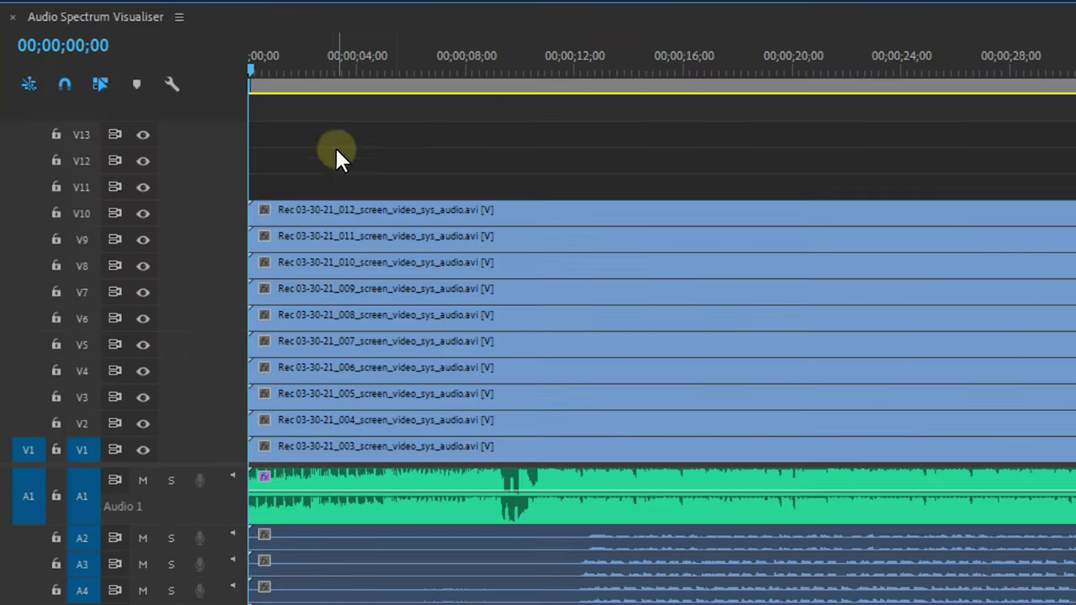
left_click_drag(423, 344, 621, 448)
Synchronize the selected clips by their audio.
right_click(621, 448)
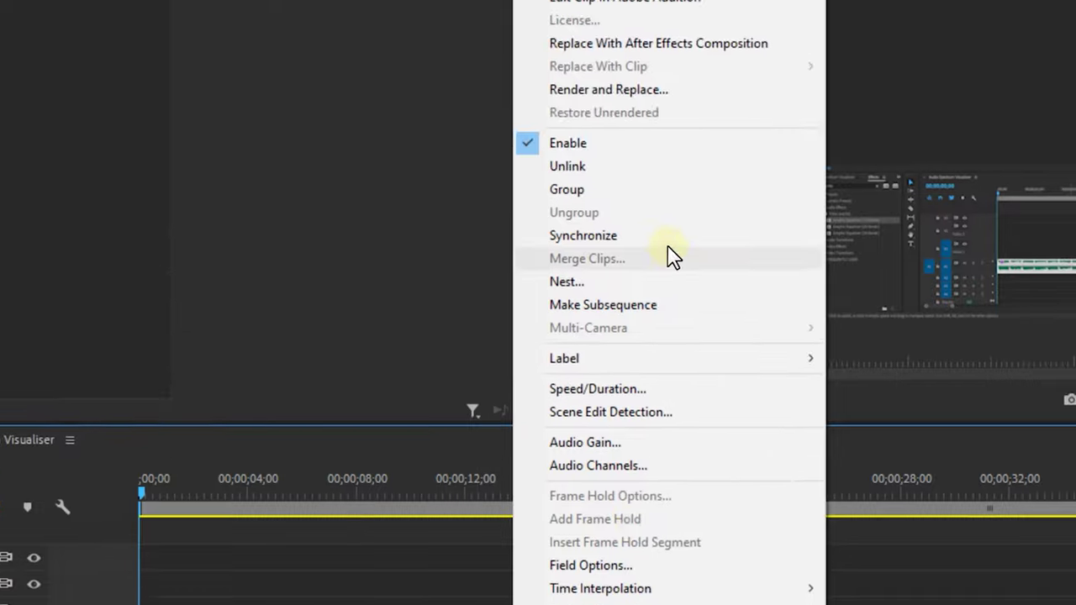
left_click(714, 4)
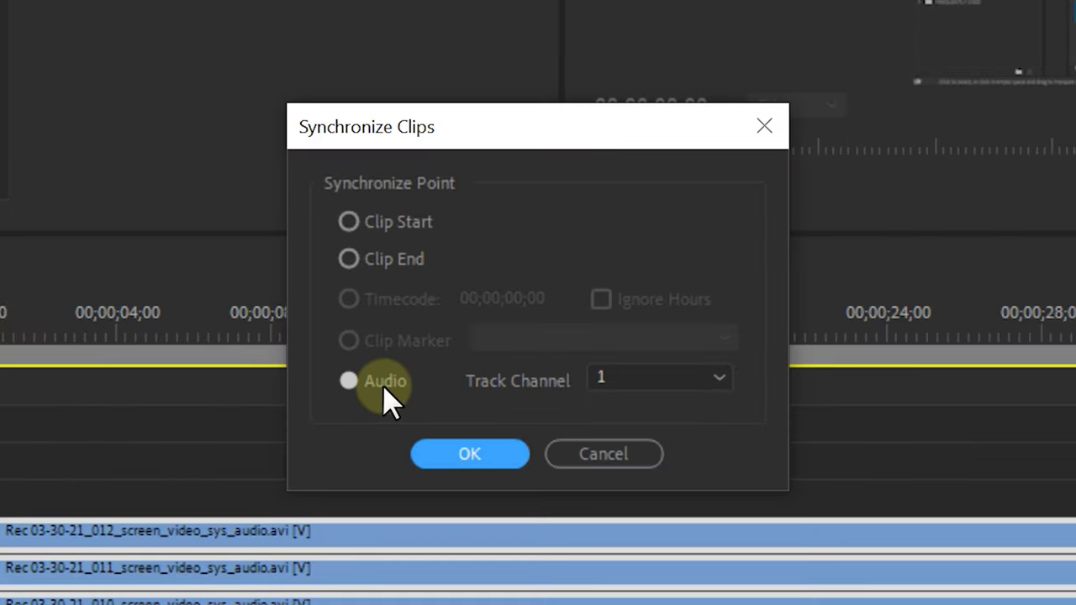
left_click(474, 455)
Cut all tracks at the music start, delete the leading pieces and the recordings' audio clips.
key("c")
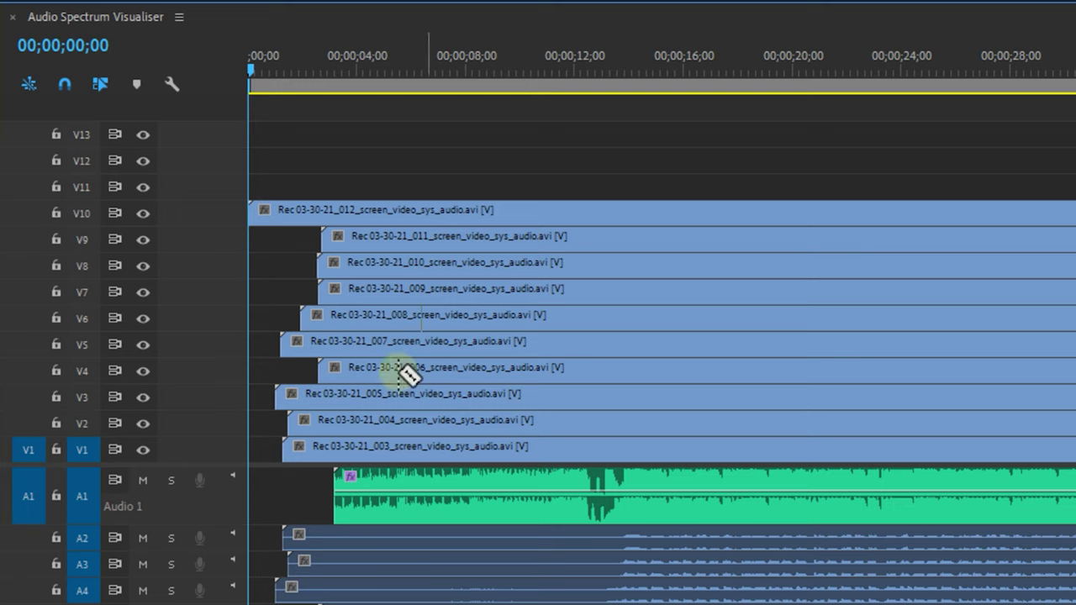
left_click(336, 439, "shift")
key("v")
left_click_drag(282, 169, 319, 387)
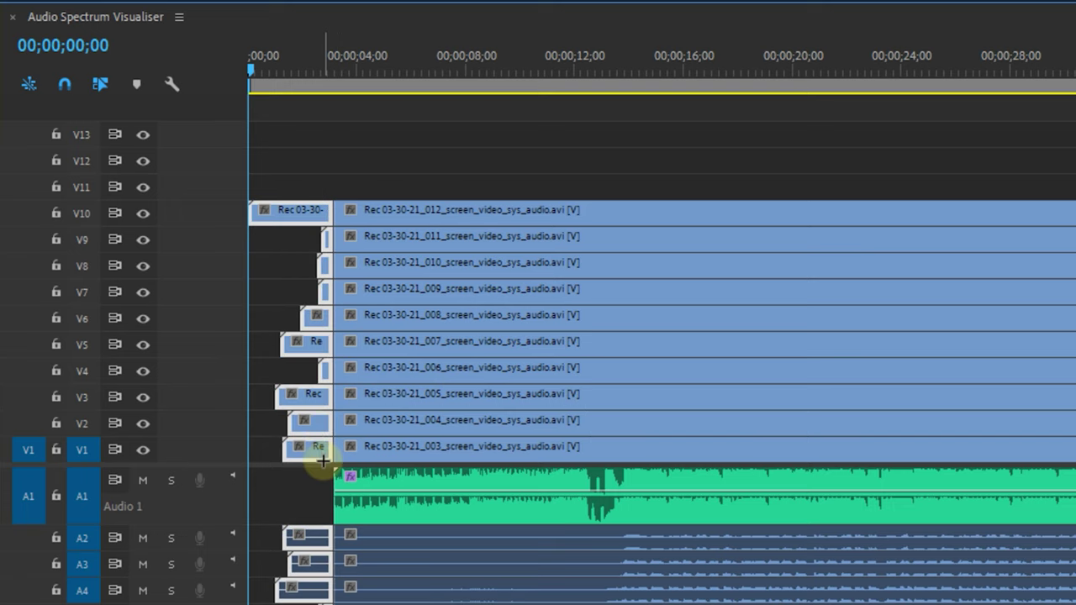
key("Delete")
key("Delete")
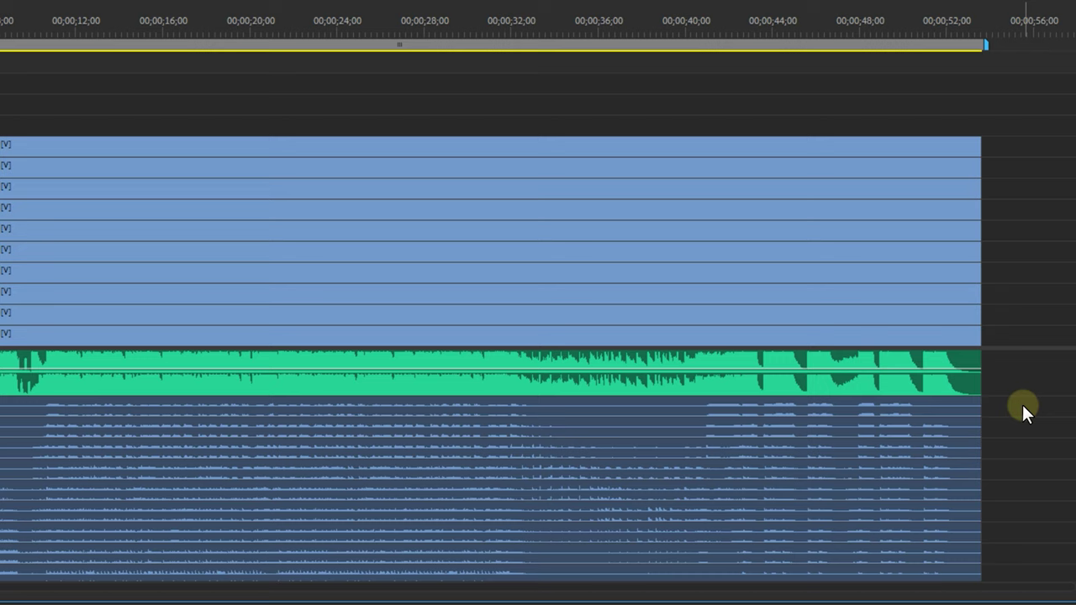
left_click_drag(1022, 404, 511, 577)
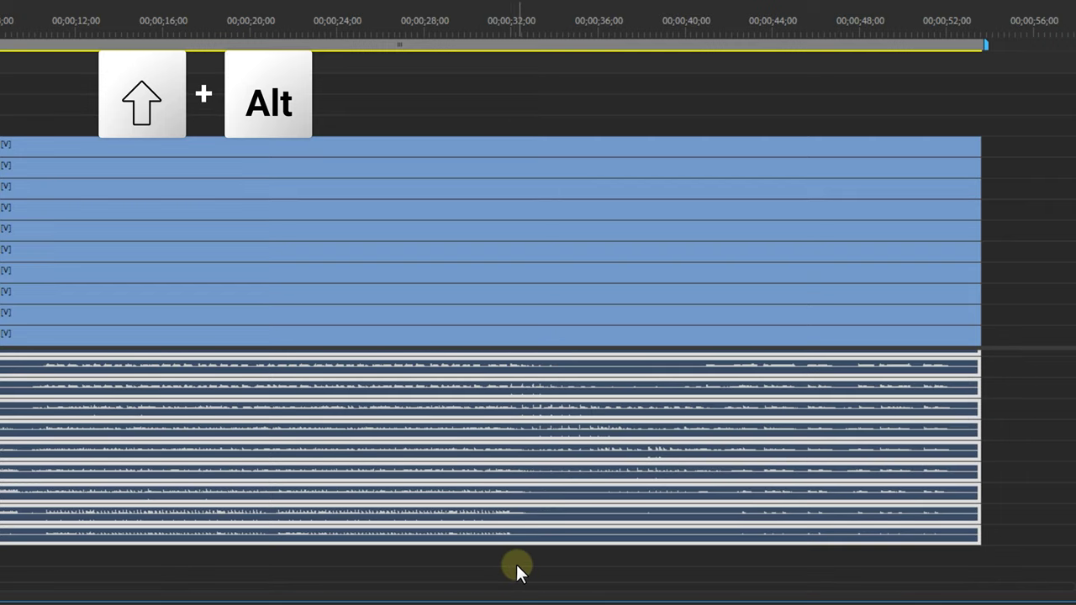
key("Delete")
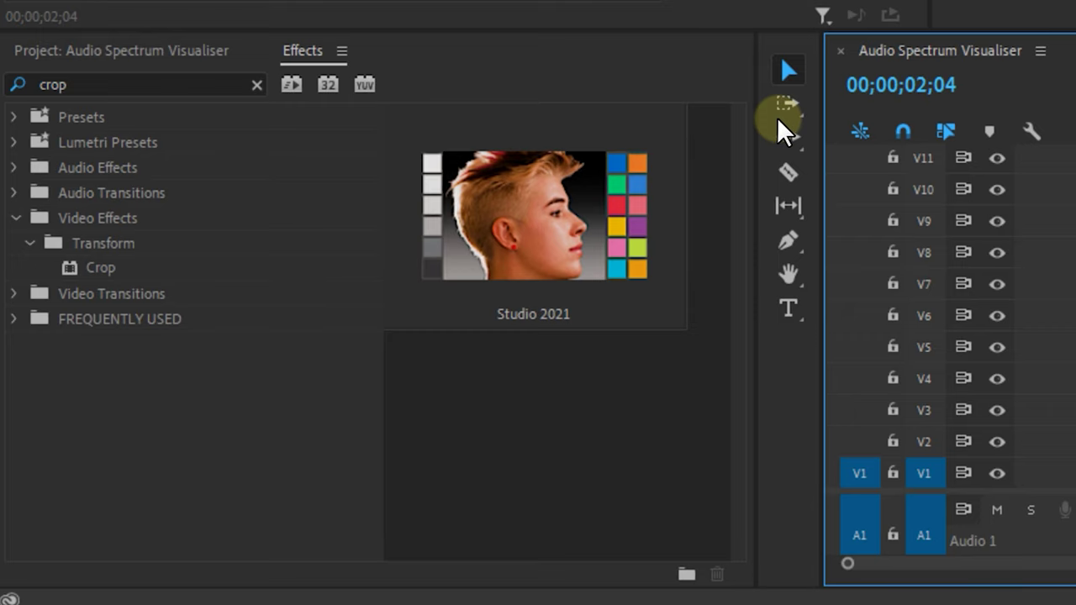
Apply Crop to recording 012 and crop it to the green bar (L 51.8%, T 8.8%, R 24.4%, B 3.7%).
left_click_drag(101, 267, 437, 192)
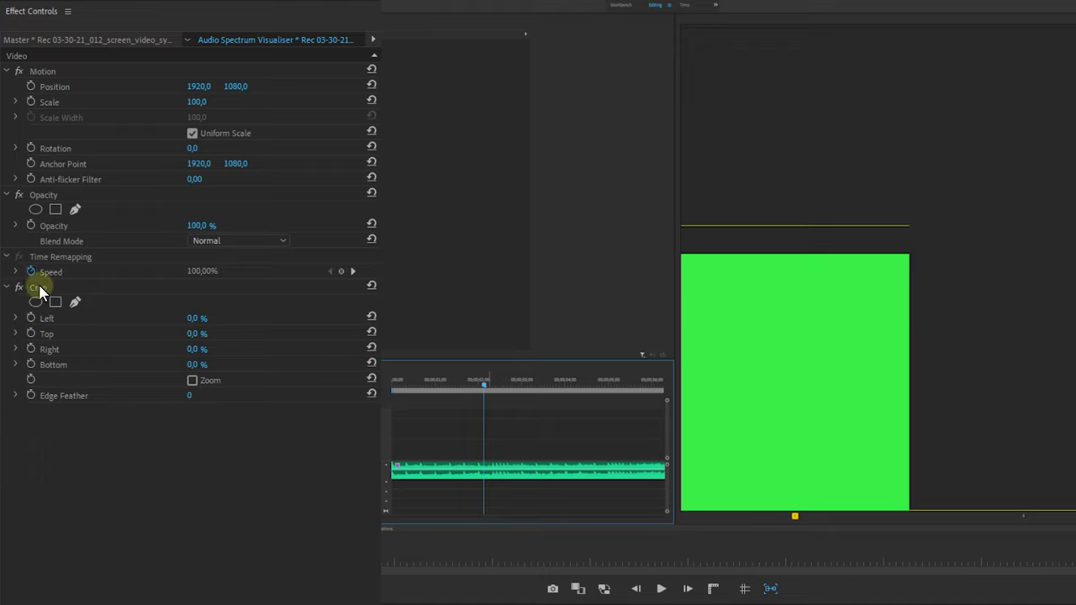
left_click(39, 289)
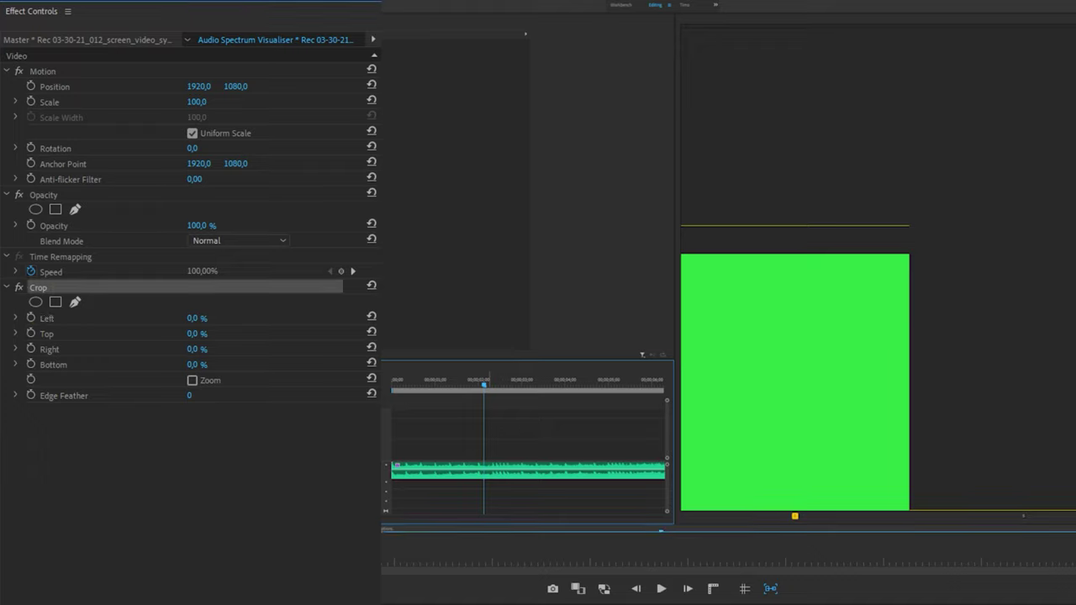
left_click_drag(1069, 274, 911, 269)
left_click_drag(795, 528, 796, 512)
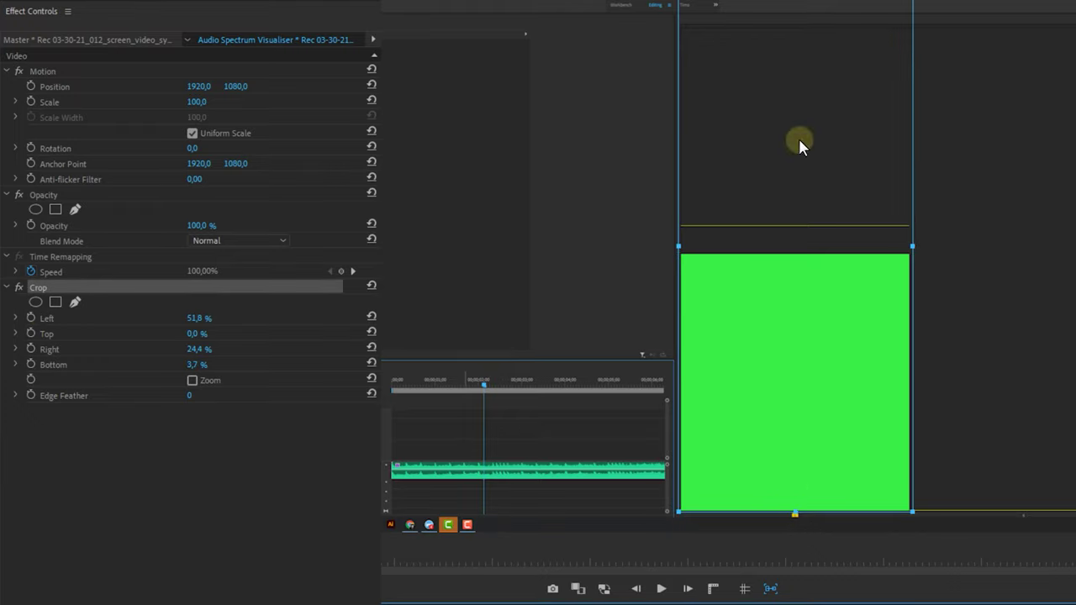
left_click_drag(806, 134, 825, 33)
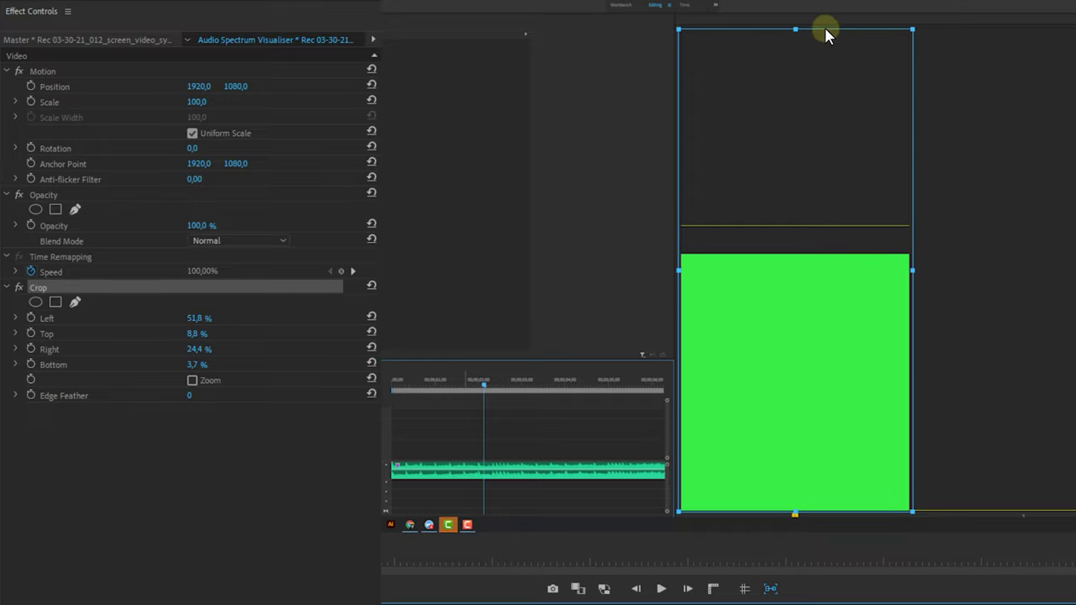
Copy the Crop effect and select the other stacked meter clips.
left_click(64, 287)
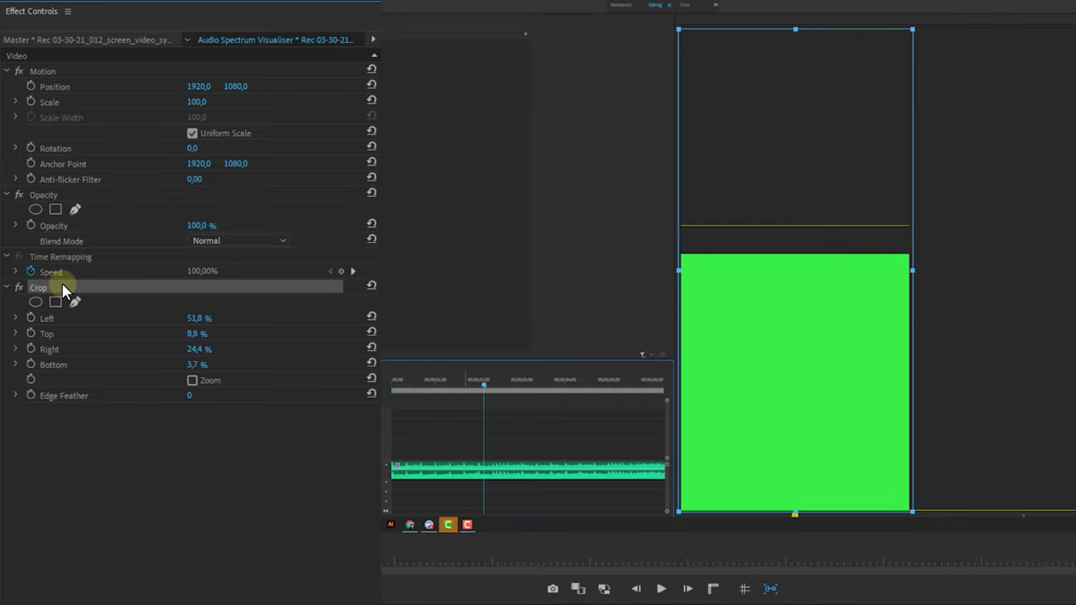
key("ctrl+c")
key("ctrl+v")
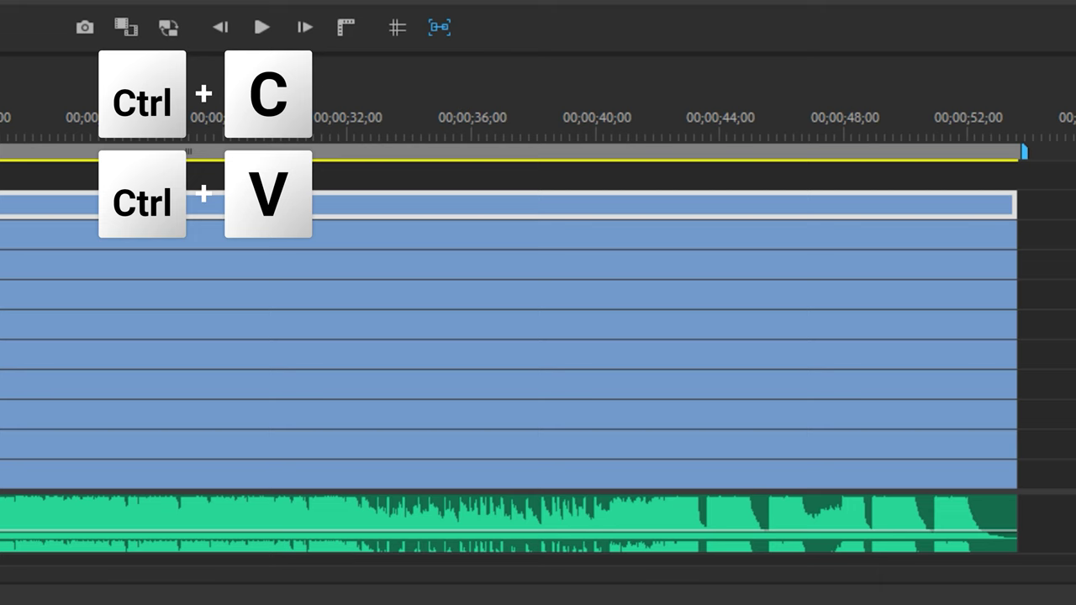
left_click_drag(1067, 237, 877, 461)
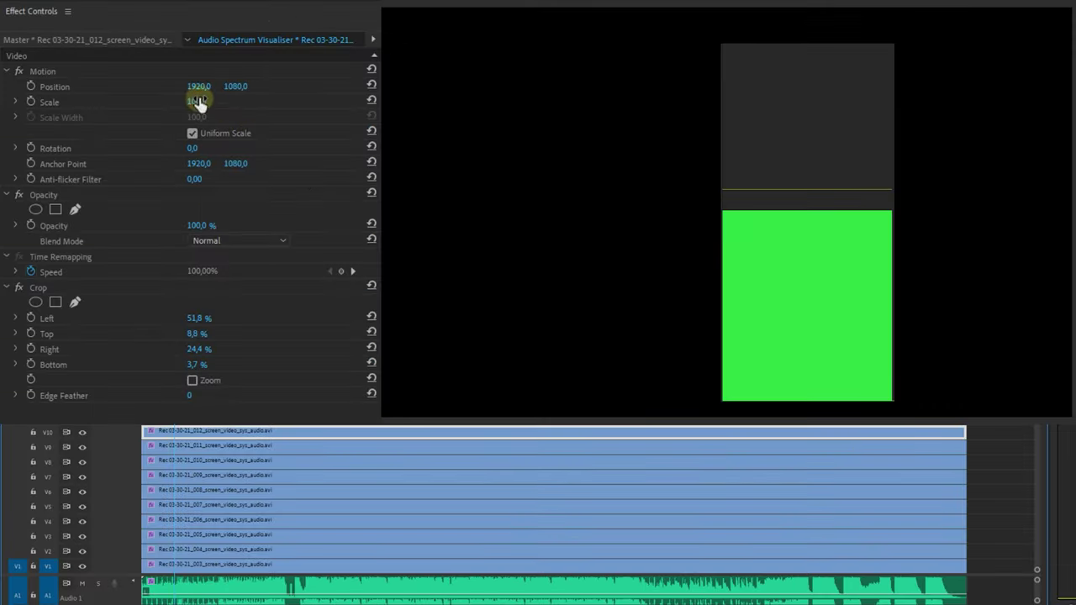
Scale the meter clip to 50 and move it down and right toward the frame bottom.
left_click(199, 102)
type("50")
key("Return")
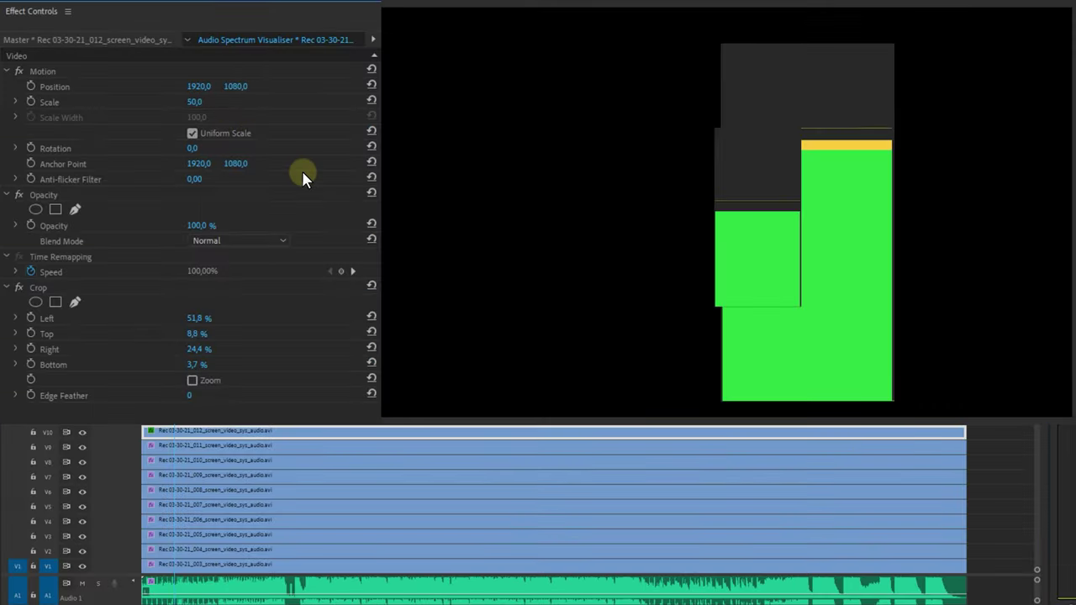
left_click_drag(235, 86, 278, 86)
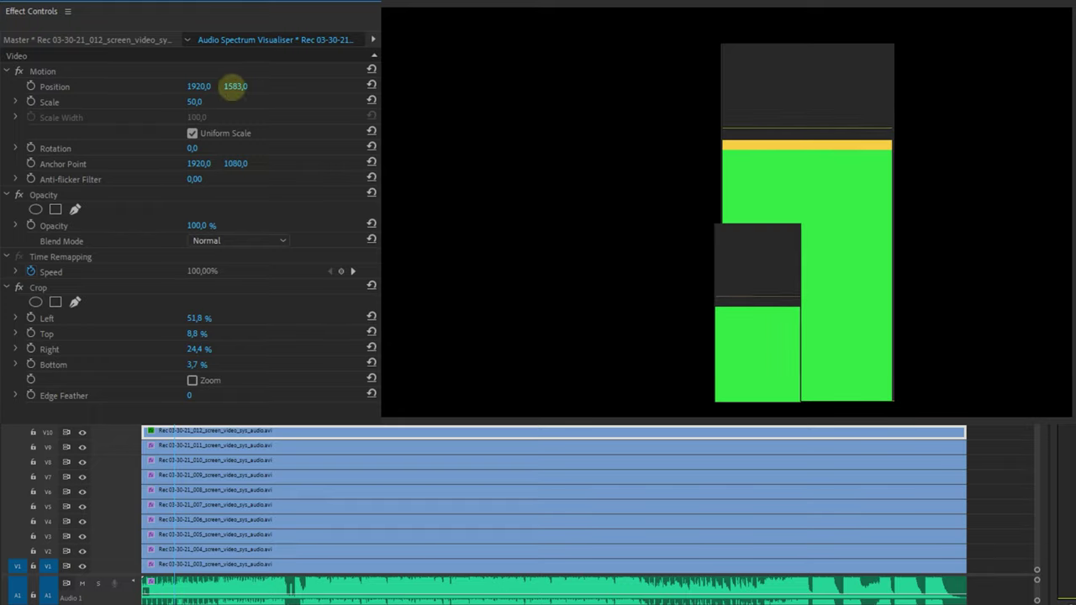
left_click_drag(179, 84, 719, 76)
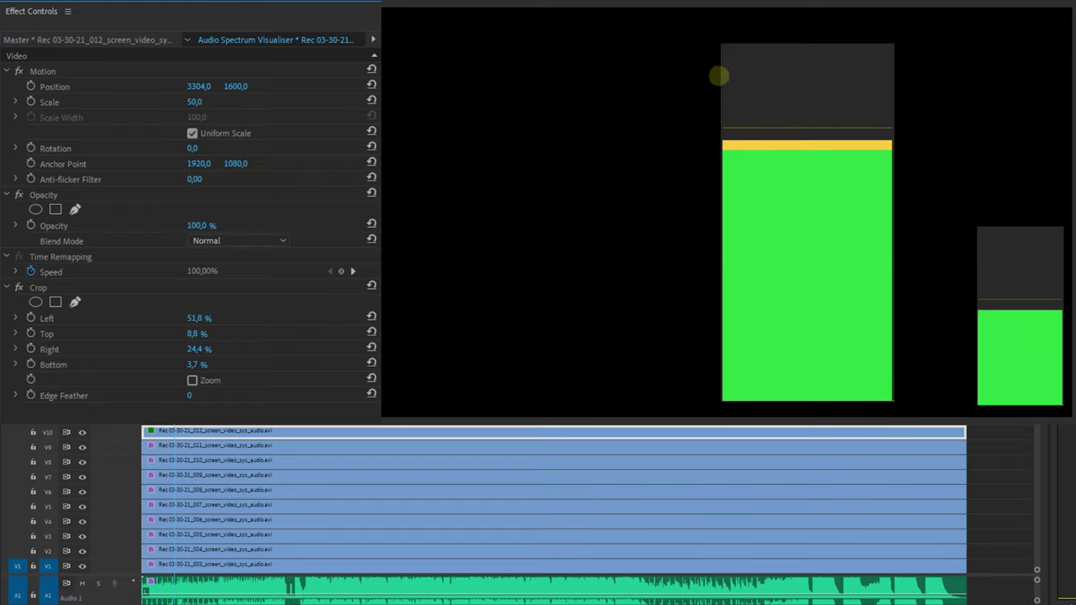
Paste the crop onto all stacked clips and shift the top bar horizontally into its slot.
left_click_drag(991, 438, 900, 559)
key("ctrl+v")
left_click(909, 448)
left_click_drag(200, 84, 48, 84)
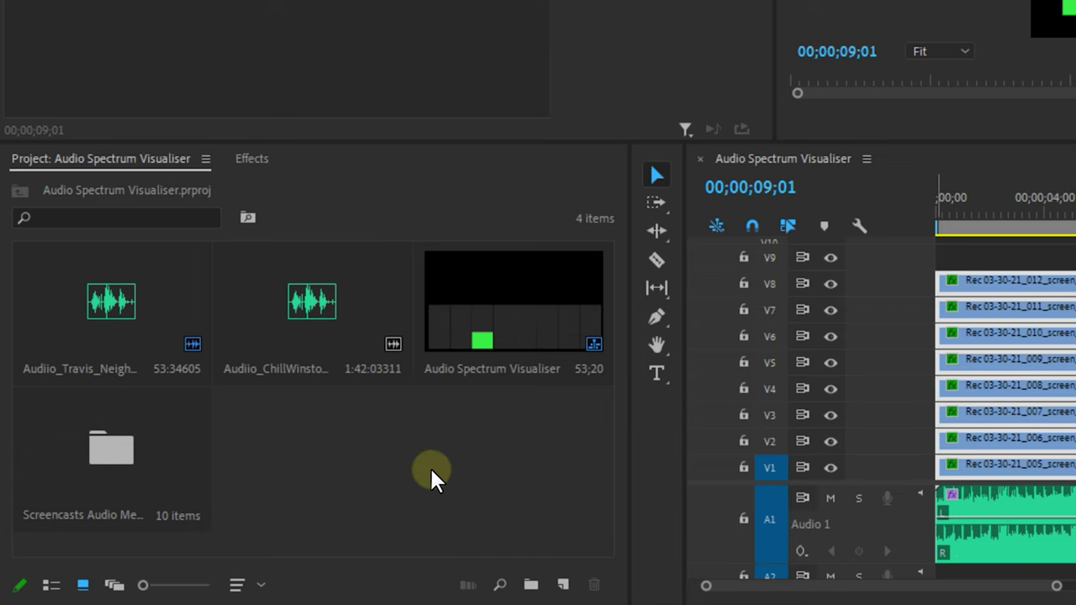
Create a new Adjustment Layer and place it on the track above the bar clips.
right_click(431, 467)
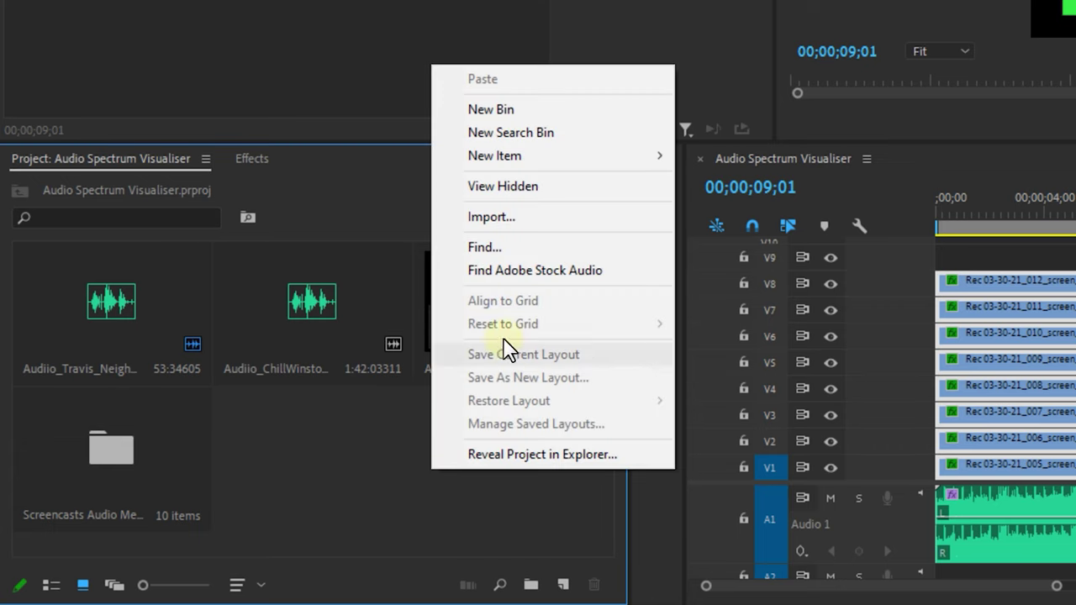
mouse_move(548, 162)
left_click(758, 225)
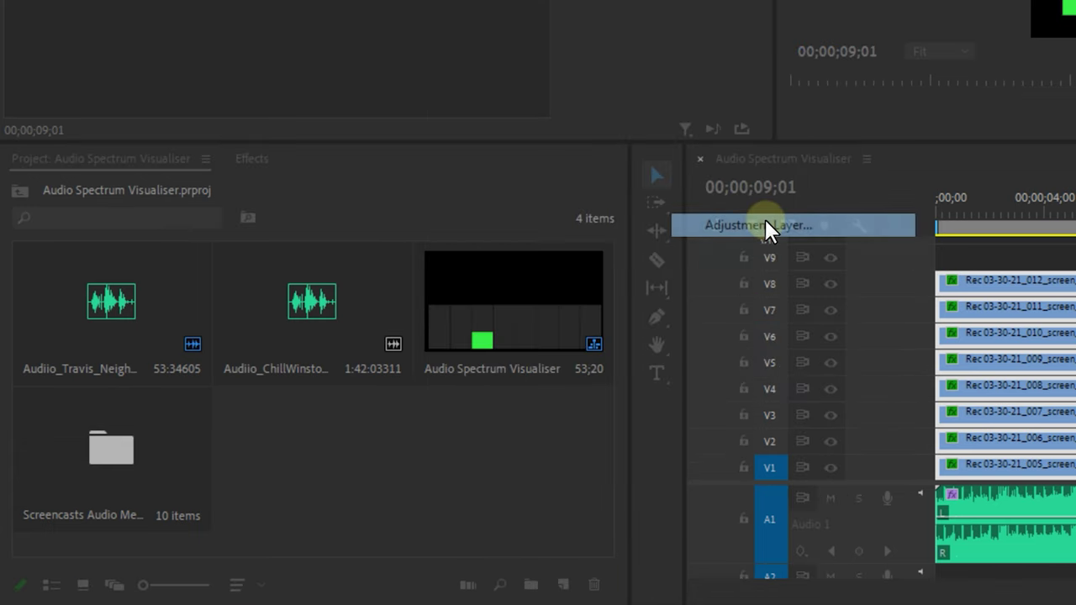
left_click_drag(336, 429, 406, 260)
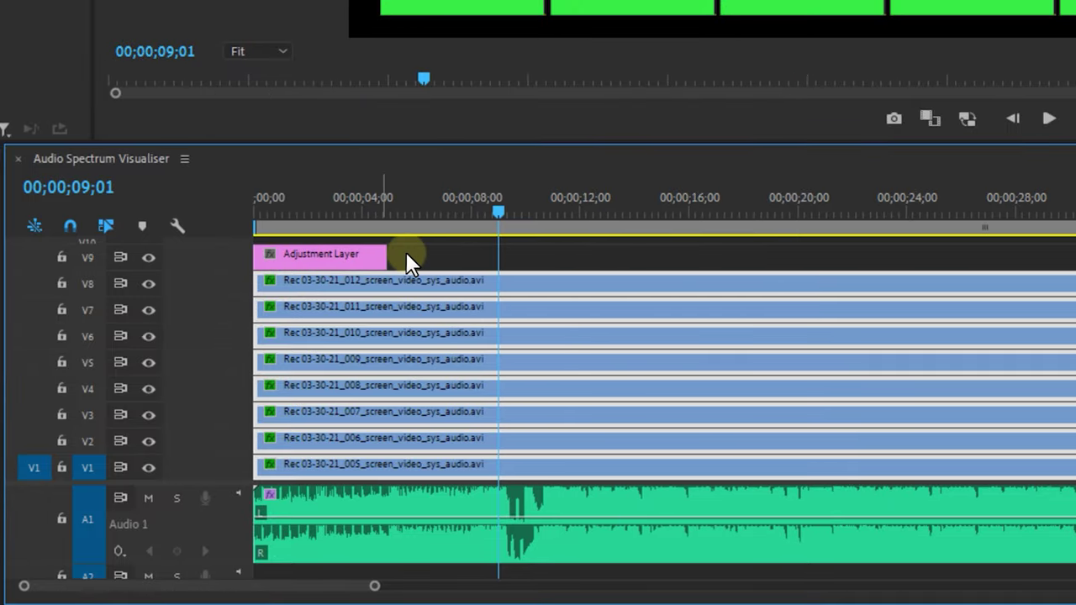
In Lumetri Color, set Saturation to 0 and adjust RGB Curves so the bars turn white.
left_click(442, 19)
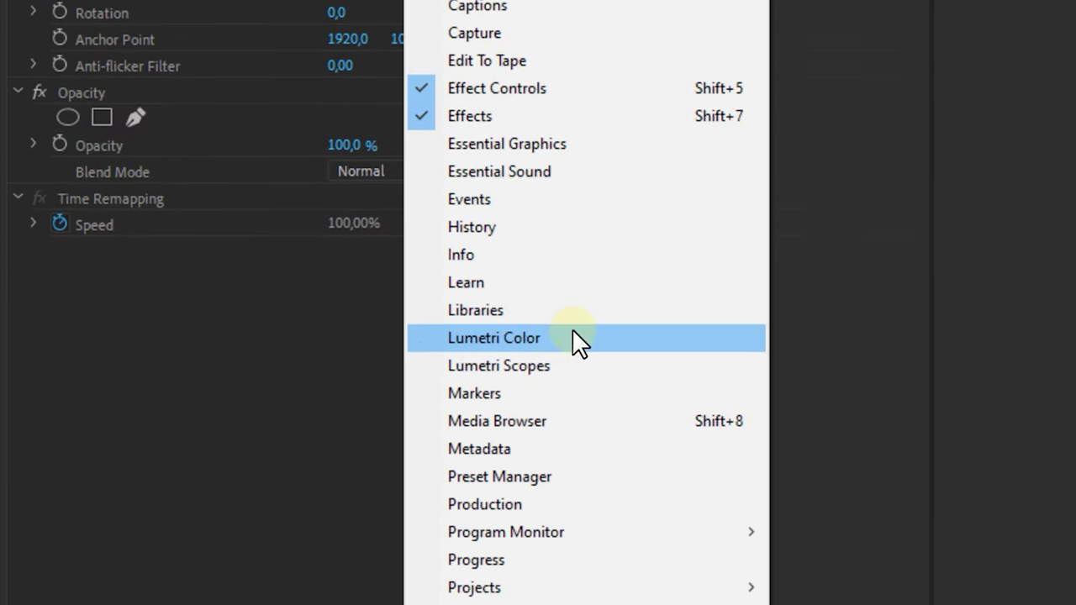
left_click(577, 339)
left_click(826, 82)
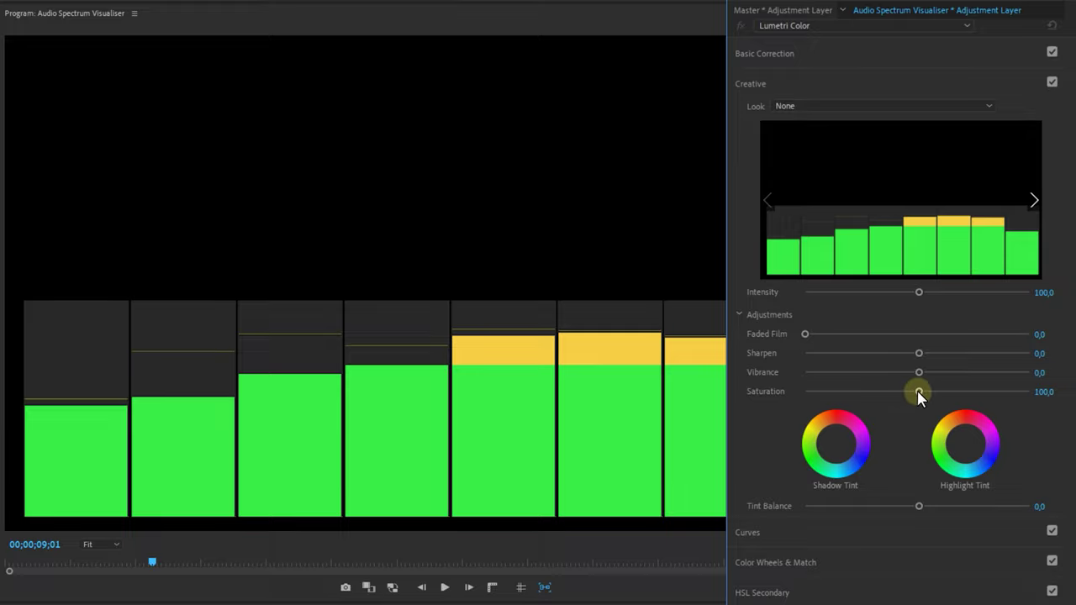
left_click_drag(919, 392, 782, 392)
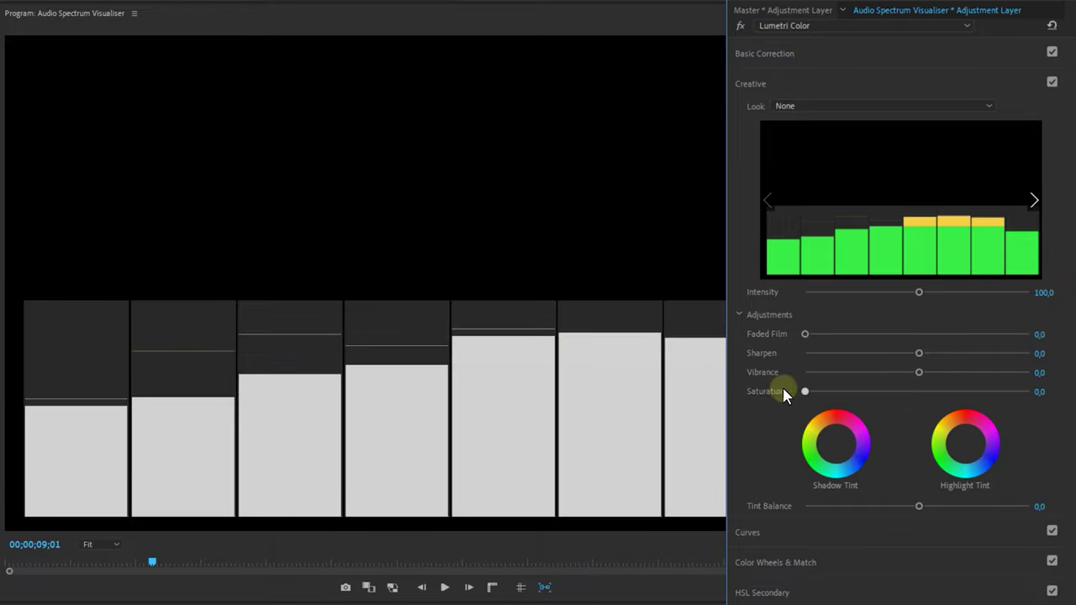
left_click(835, 532)
left_click_drag(992, 208, 925, 380)
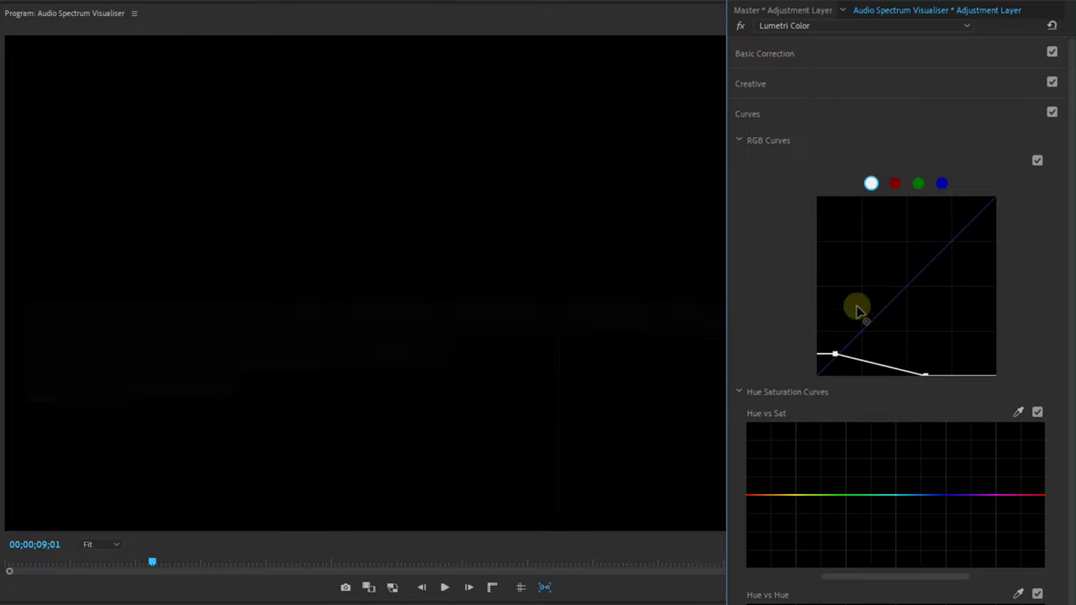
left_click_drag(857, 311, 893, 197)
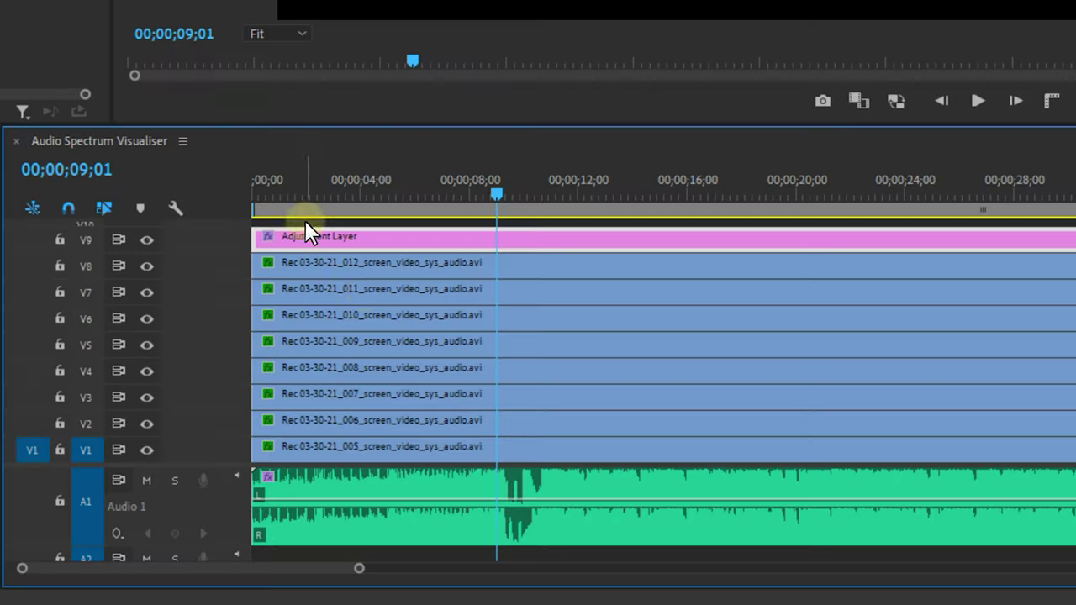
left_click_drag(304, 221, 613, 441)
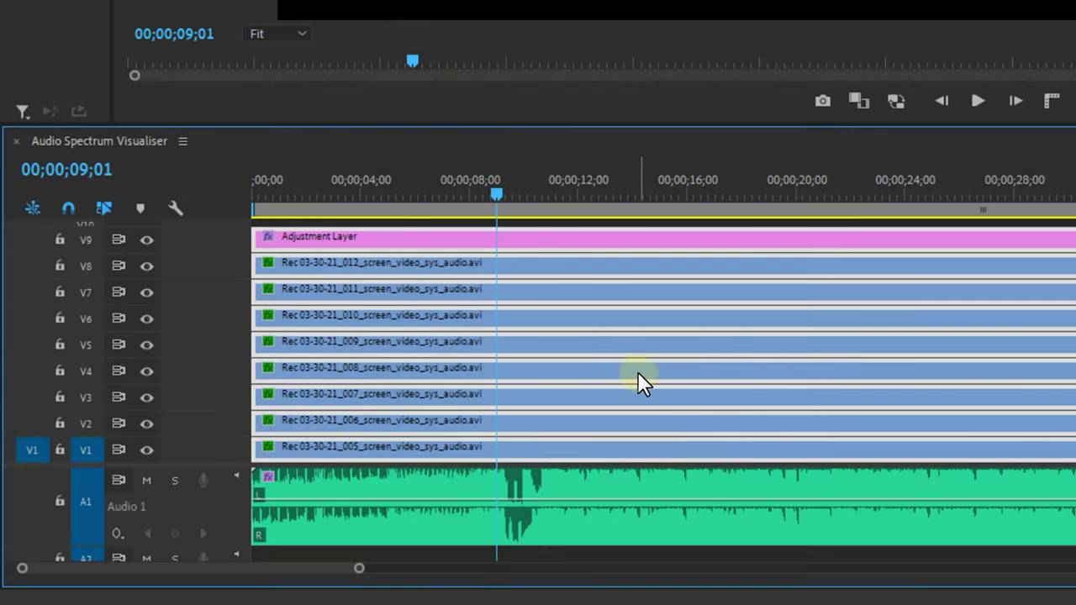
Nest the selected bar clips into Nested Sequence 01 and set its blend mode to Darken.
right_click(638, 373)
left_click(460, 334)
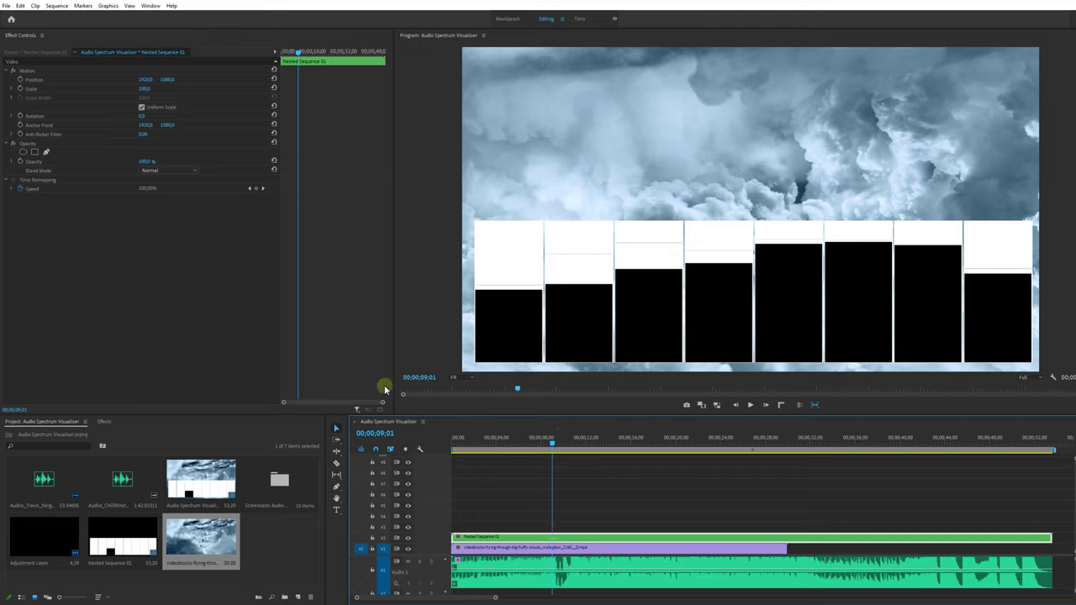
left_click(172, 170)
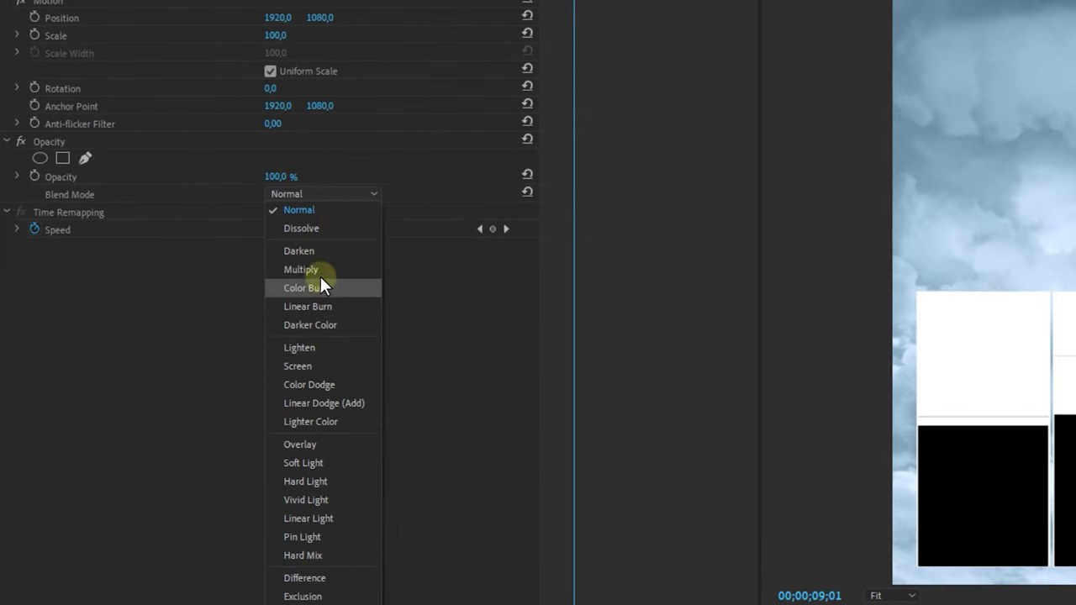
left_click(312, 253)
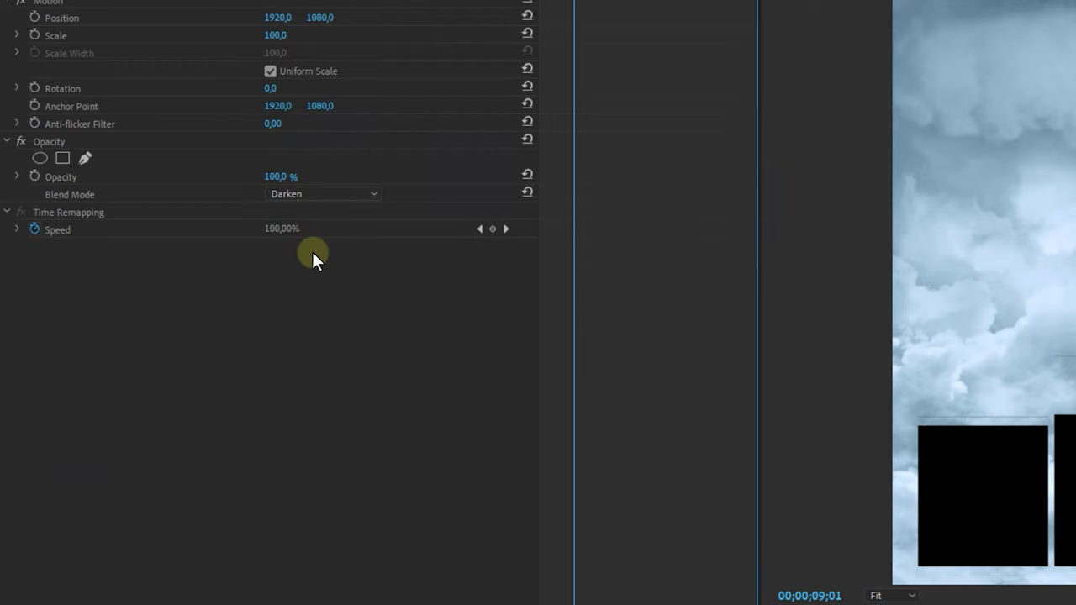